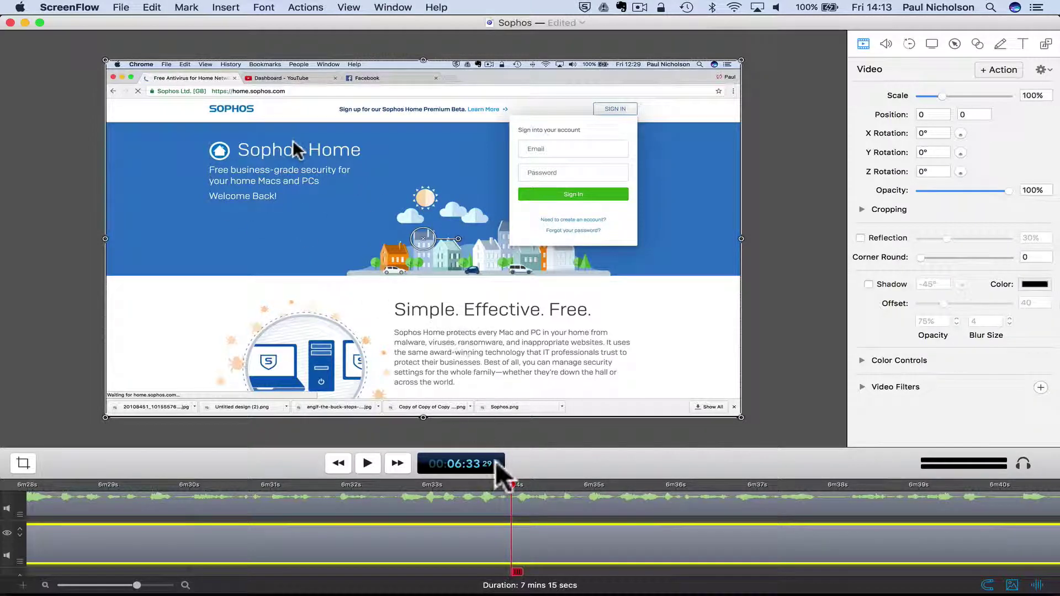
Scrub the playhead to 6:34, just before the credentials fill in on the Sophos sign-in page.
click(515, 485)
drag(516, 485, 522, 484)
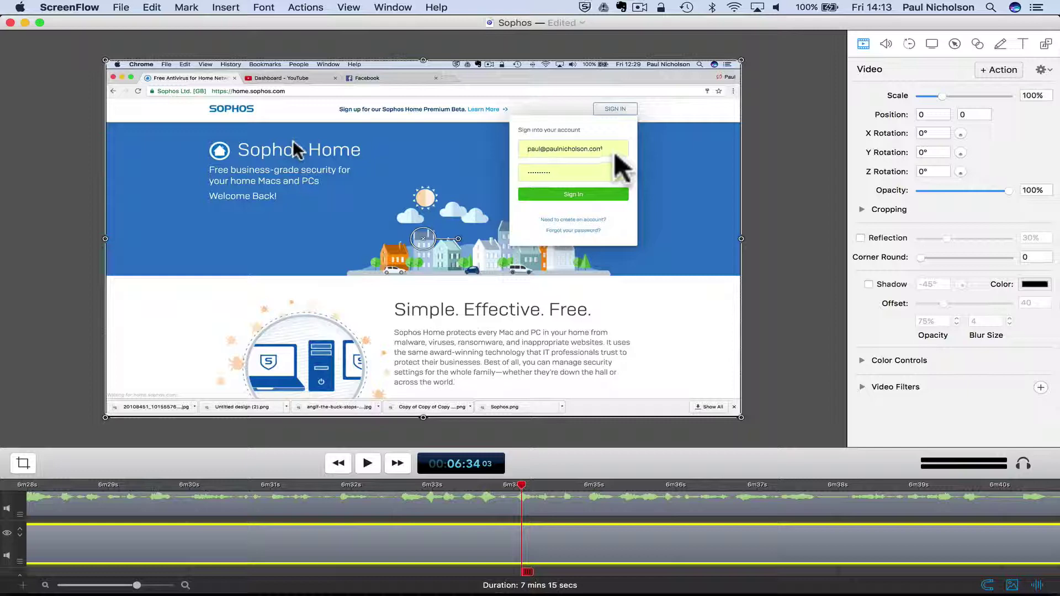
mouse_move(525, 484)
mouse_down()
mouse_move(547, 480)
mouse_move(512, 481)
mouse_up()
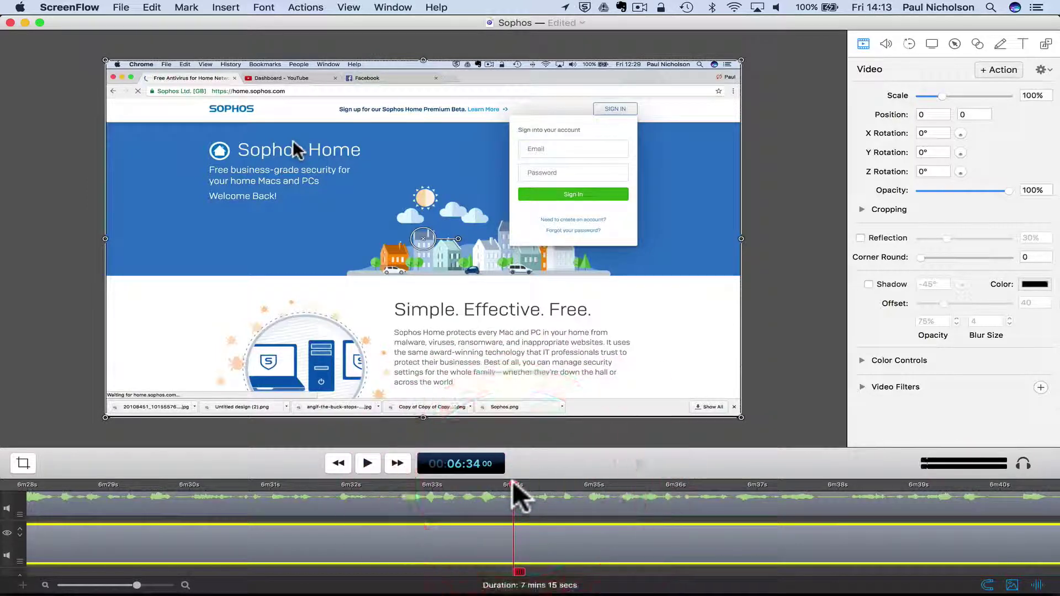
Add a callout at 6:34 set to Freehand highlight with opacity 0.
click(953, 43)
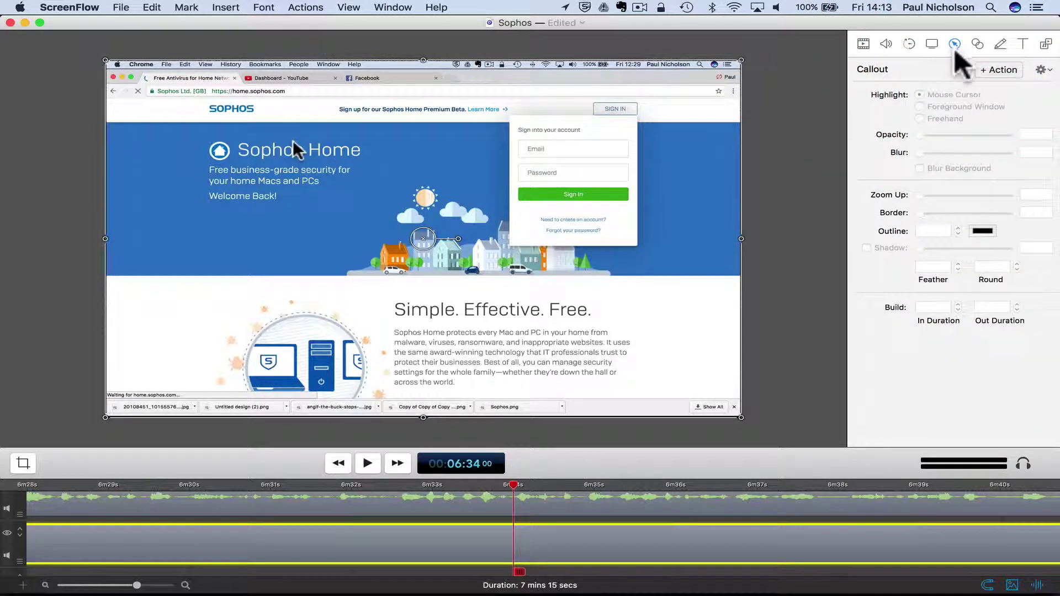
click(988, 70)
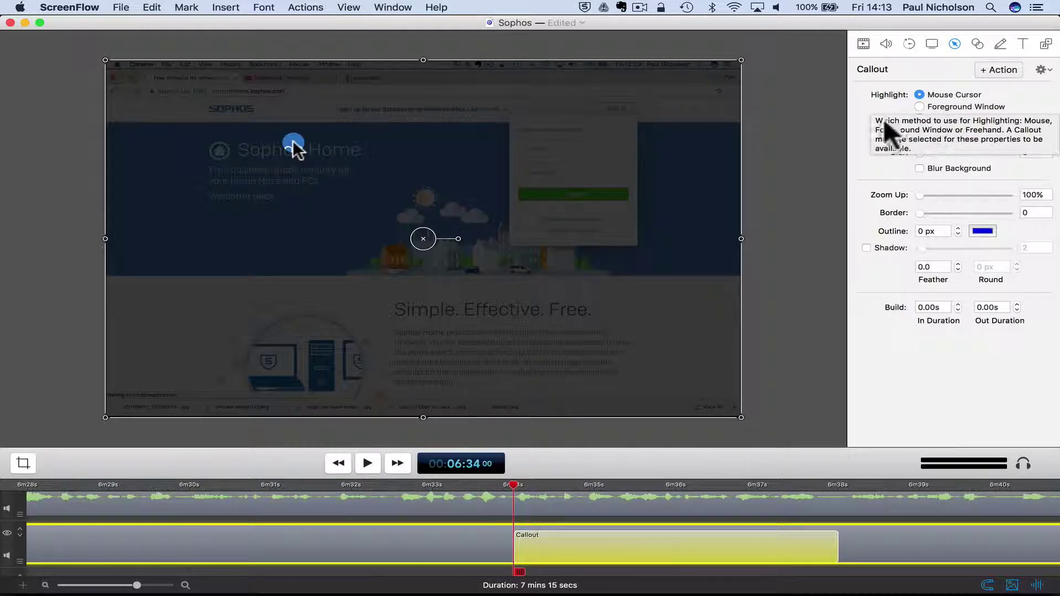
click(919, 119)
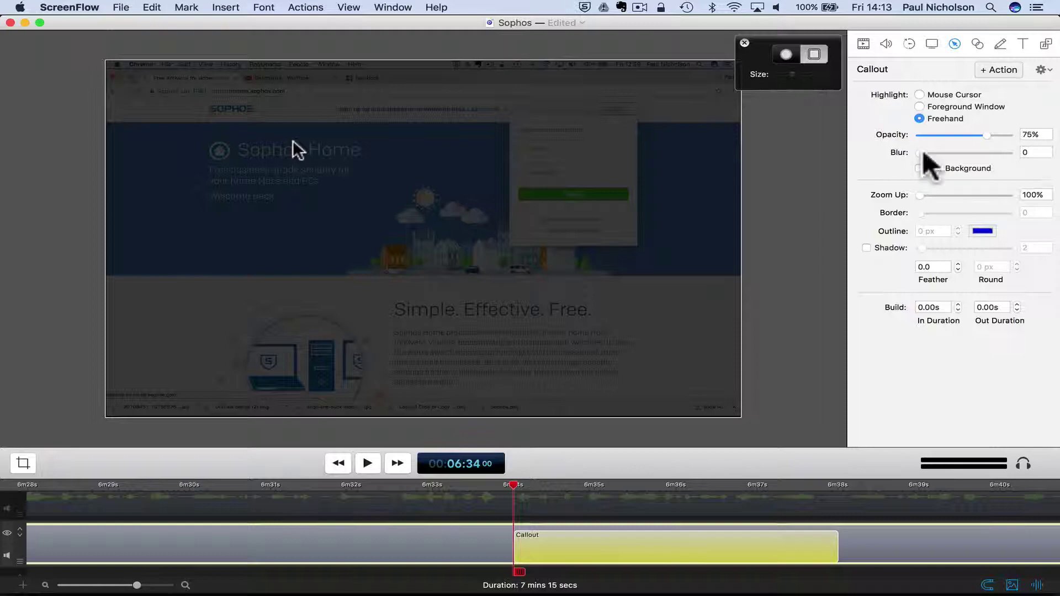
drag(986, 135, 904, 142)
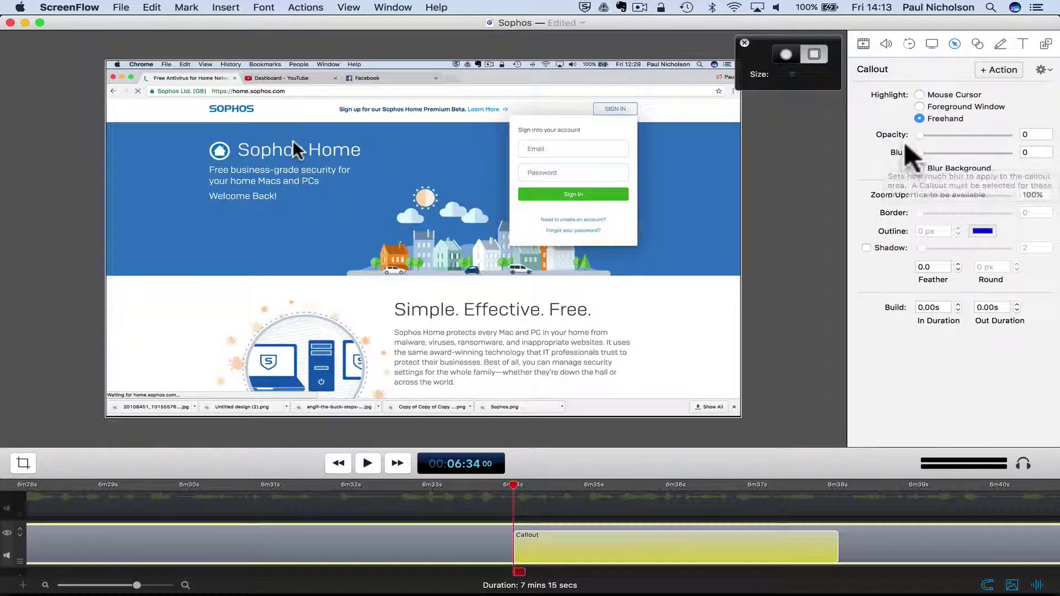
Mark a rectangular freehand area over the Email field and give it a blur of 1.9.
click(813, 53)
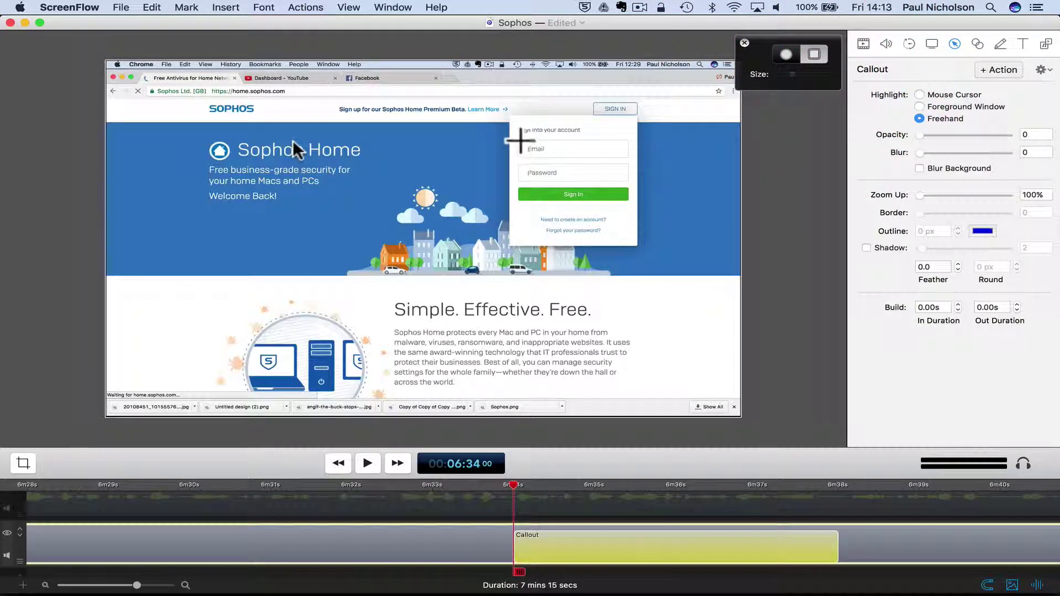
drag(520, 140, 625, 157)
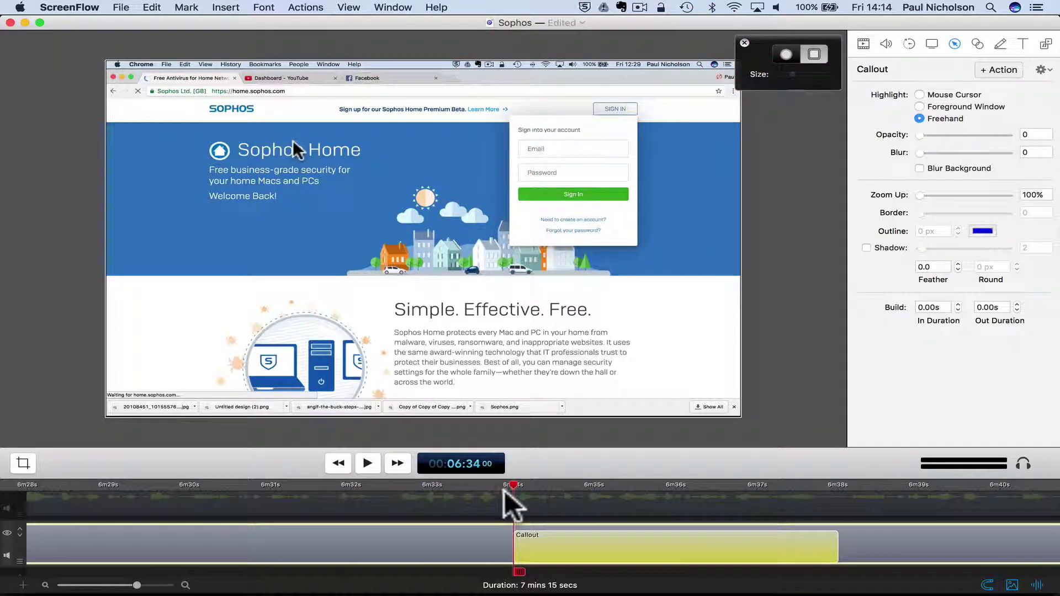
drag(515, 491, 564, 478)
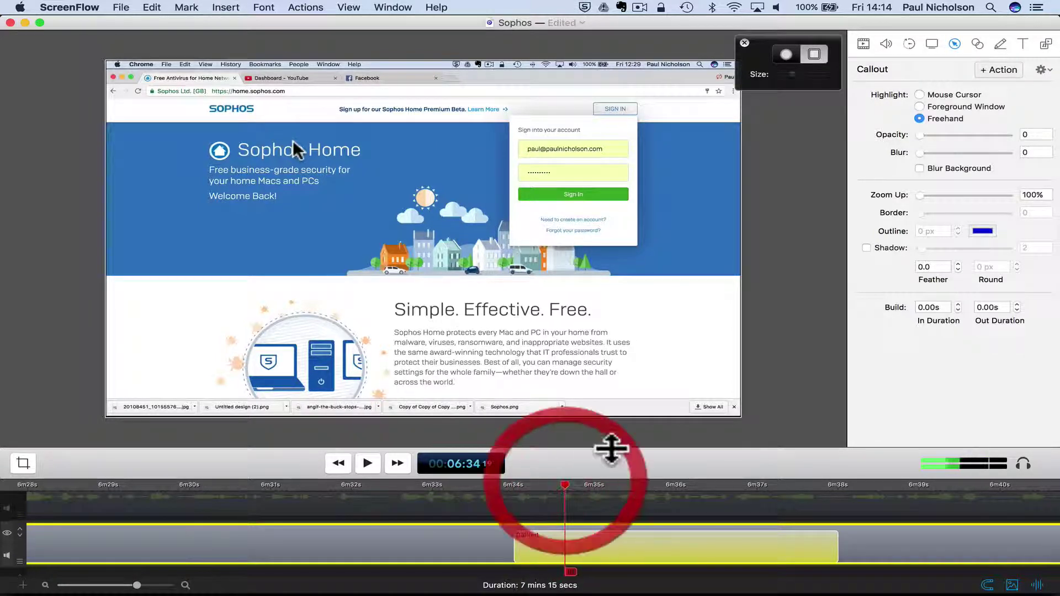
mouse_move(919, 155)
mouse_down()
mouse_move(964, 148)
mouse_move(920, 154)
mouse_move(928, 153)
mouse_up()
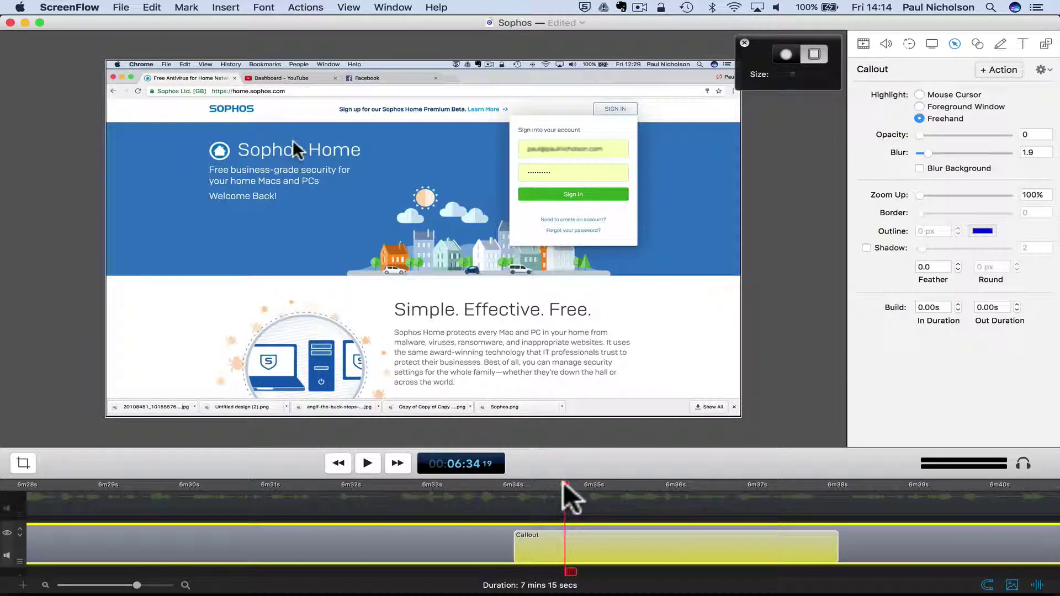
Check the blurred email further along, then drag the callout clip's right edge longer.
drag(563, 483, 838, 476)
click(787, 473)
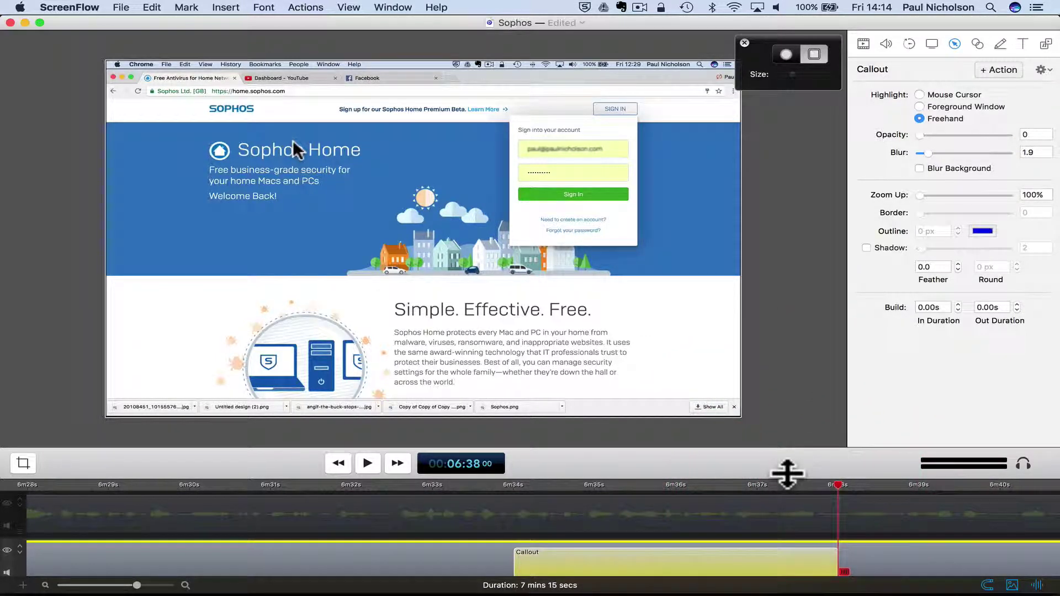
scroll(741, 572, right, 2)
scroll(741, 571, down, 1)
scroll(746, 579, left, 1)
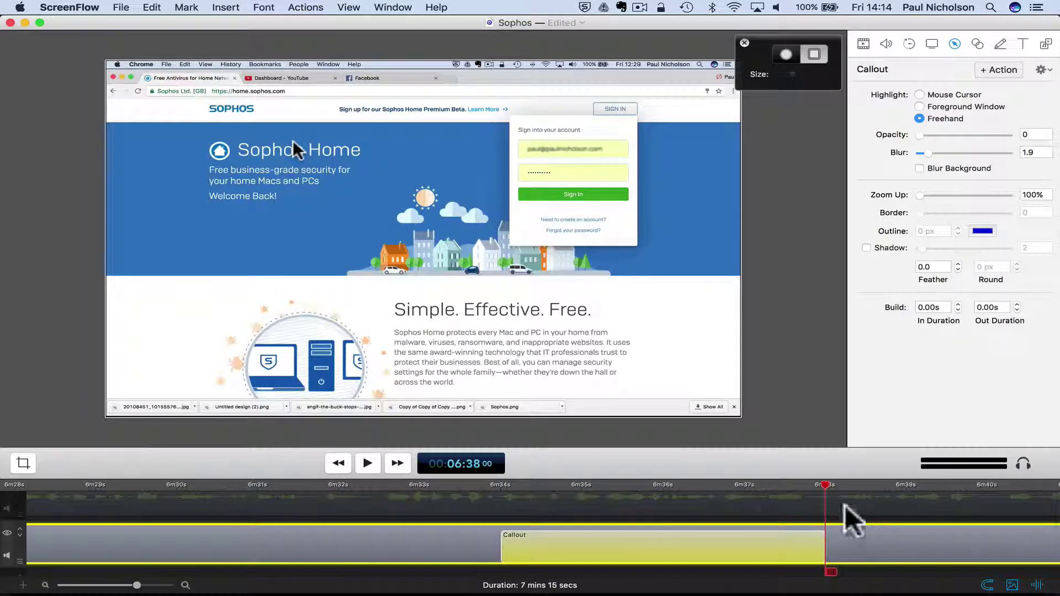
click(825, 538)
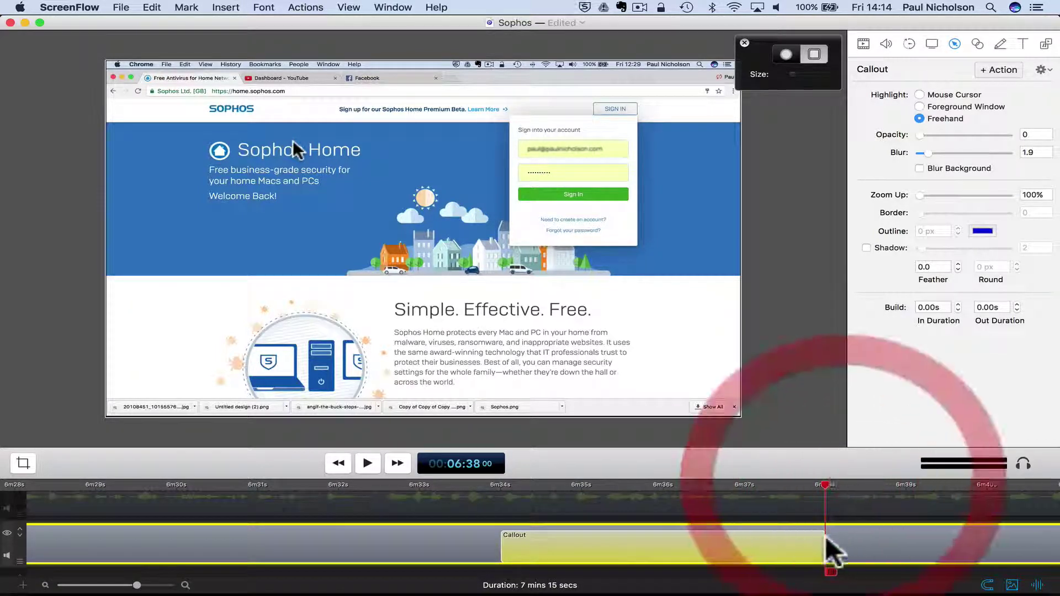
drag(824, 542, 889, 541)
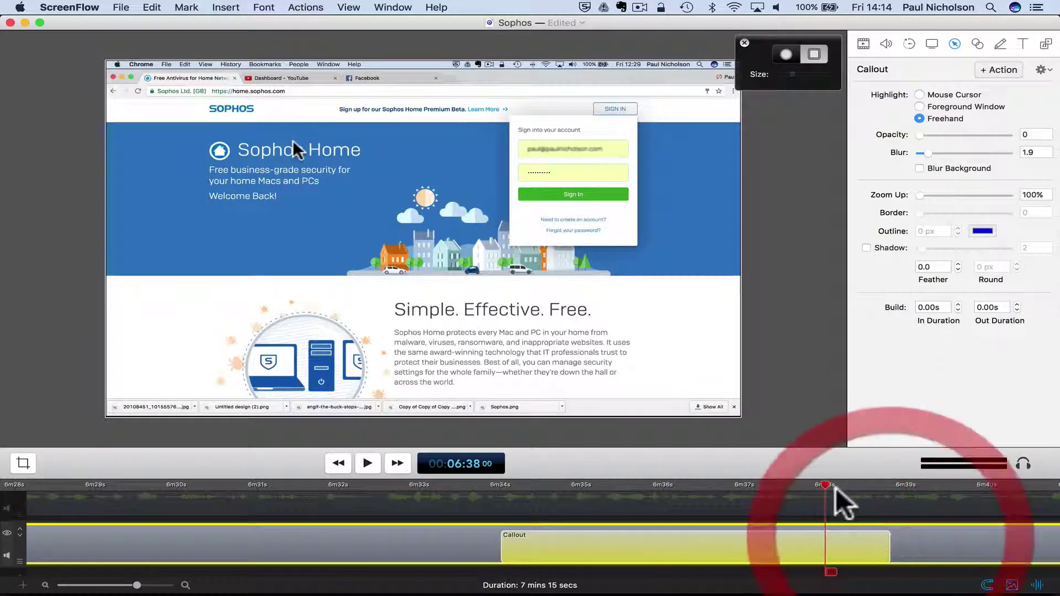
Zoom the timeline out and stretch the callout clip to the recording's end near 7:15.
click(824, 482)
drag(824, 481, 889, 483)
scroll(850, 519, right, 2)
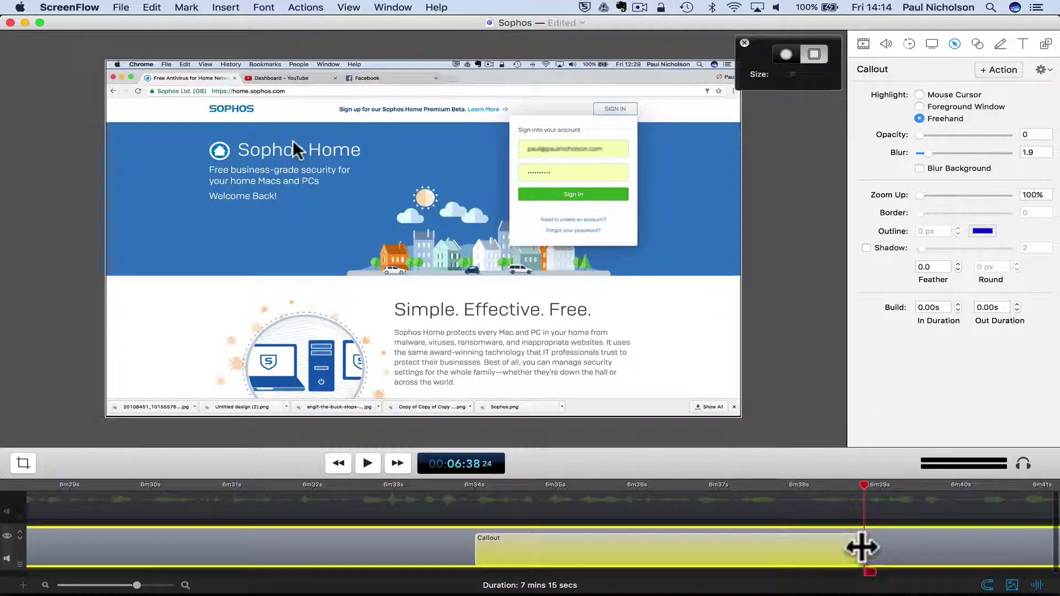
drag(862, 546, 1051, 530)
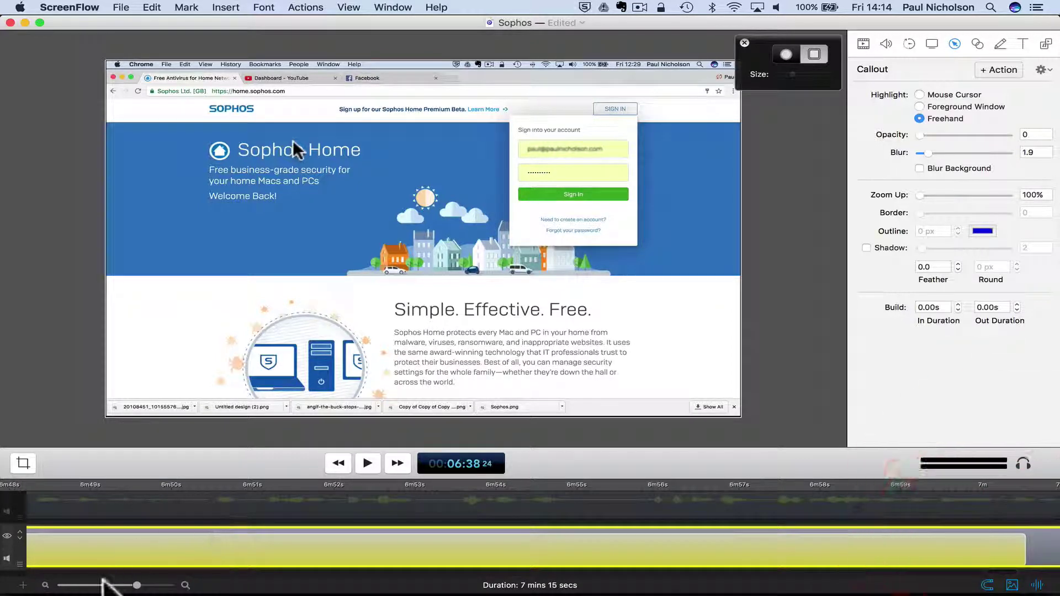
drag(133, 585, 106, 584)
click(830, 481)
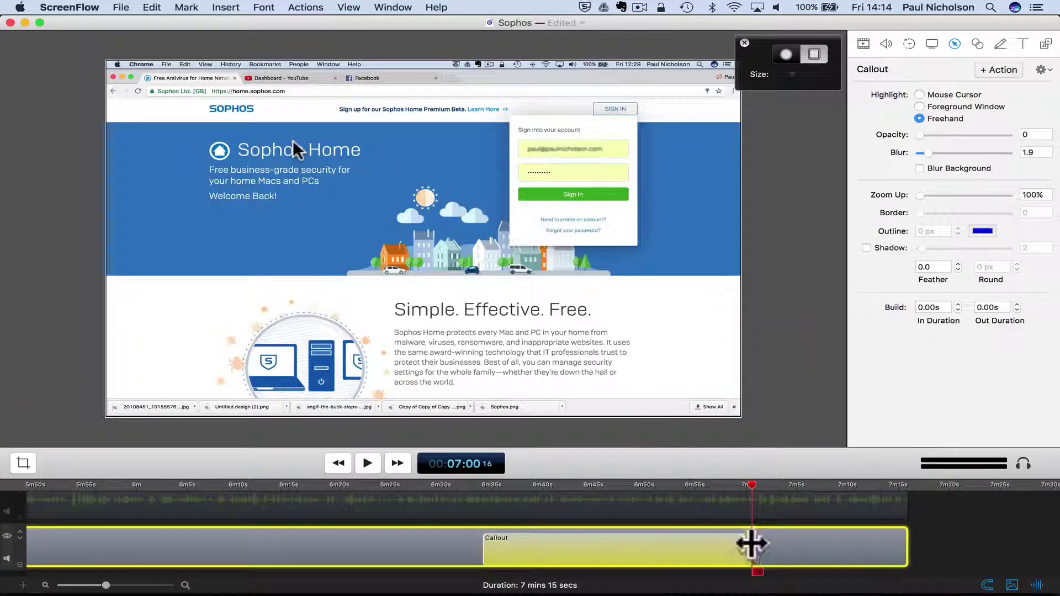
drag(752, 544, 908, 548)
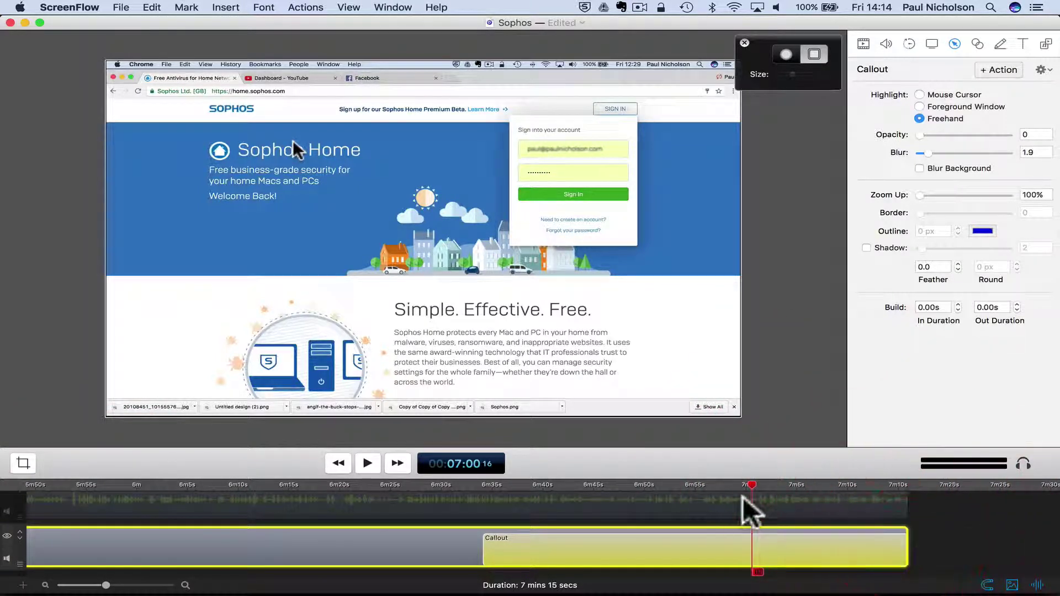
drag(752, 482, 781, 481)
click(588, 500)
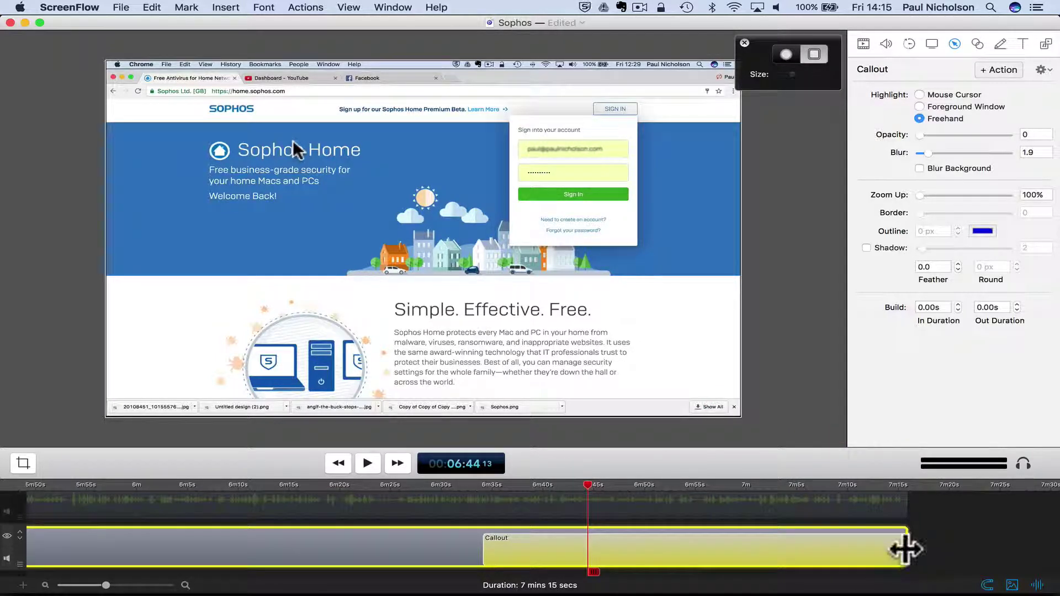
drag(905, 550, 586, 575)
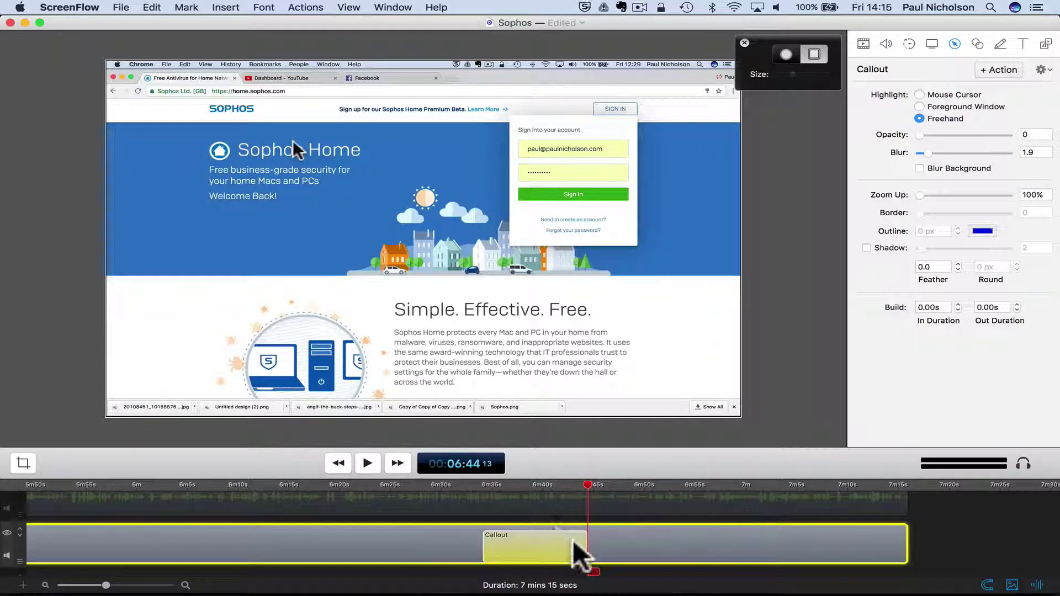
drag(544, 147, 564, 149)
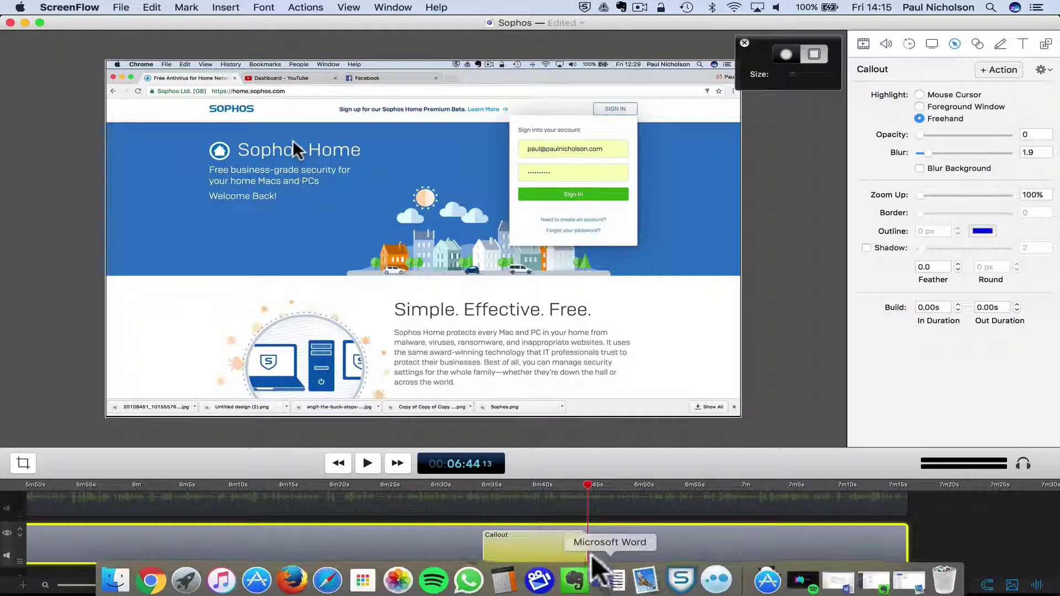
drag(587, 545, 914, 556)
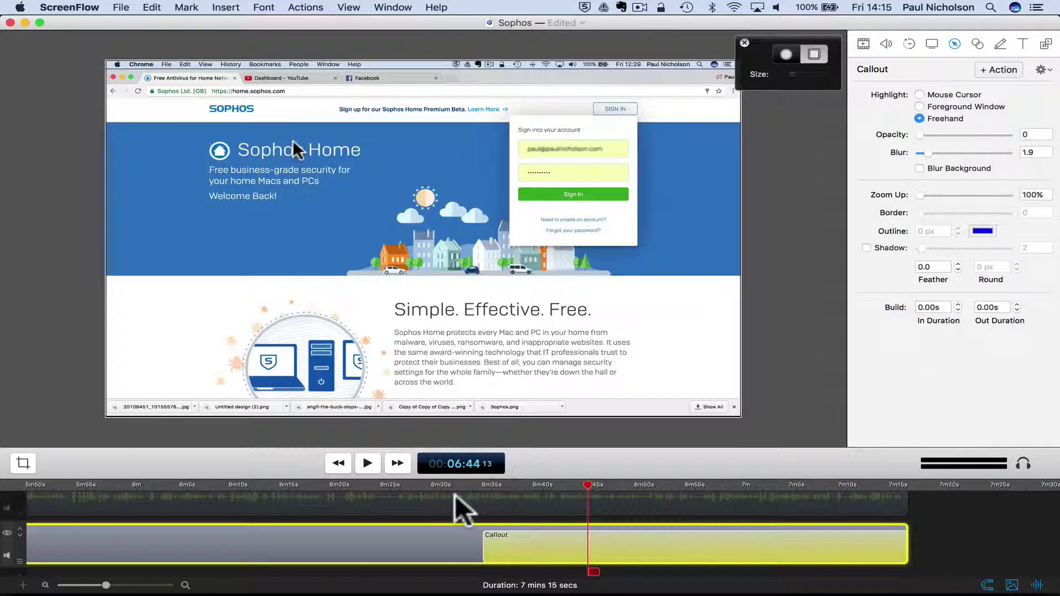
Select the video clip, rewind to about 6:24 and play back to preview the email blur.
click(483, 484)
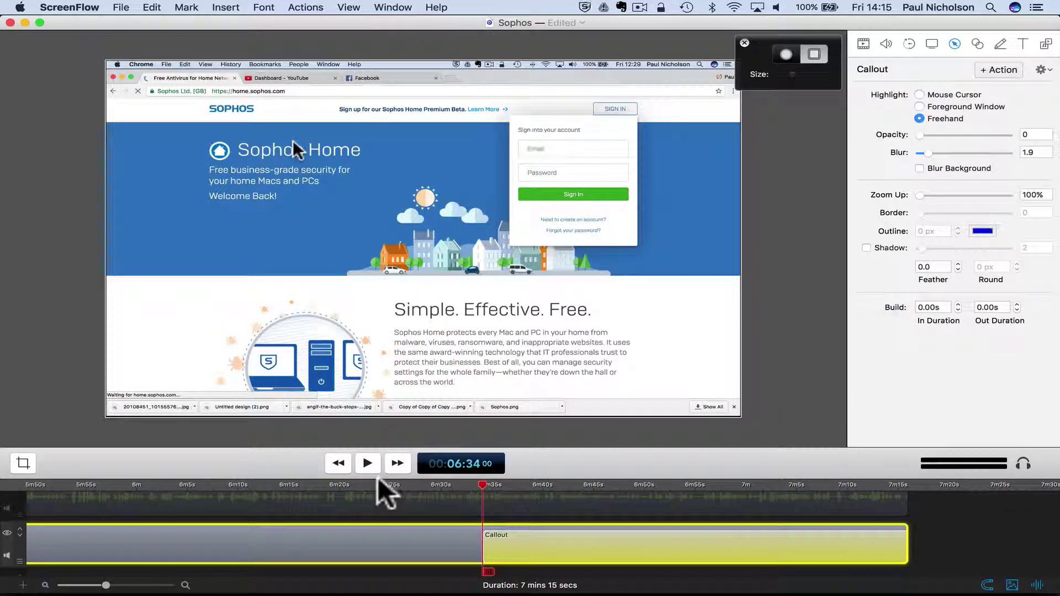
click(436, 499)
click(435, 538)
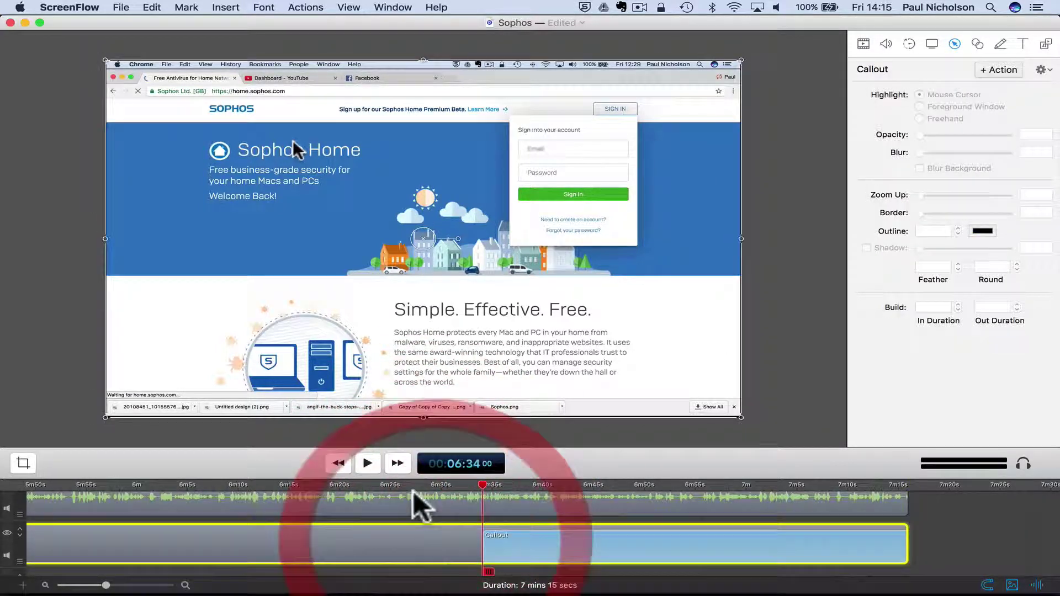
click(386, 481)
click(367, 462)
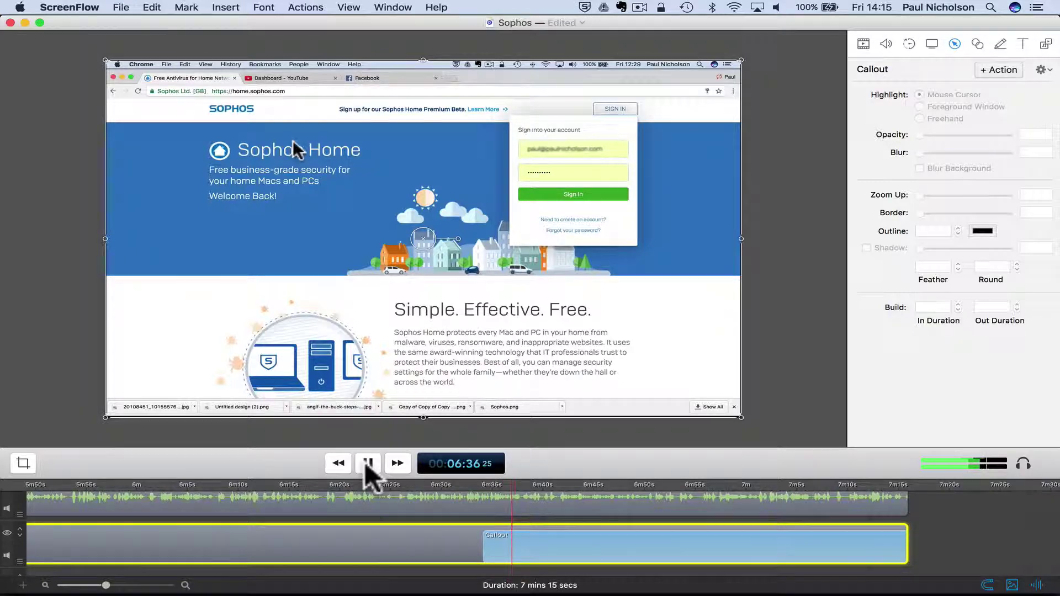
Raise the callout's blur to 10.6 and make its freehand shape square.
click(564, 548)
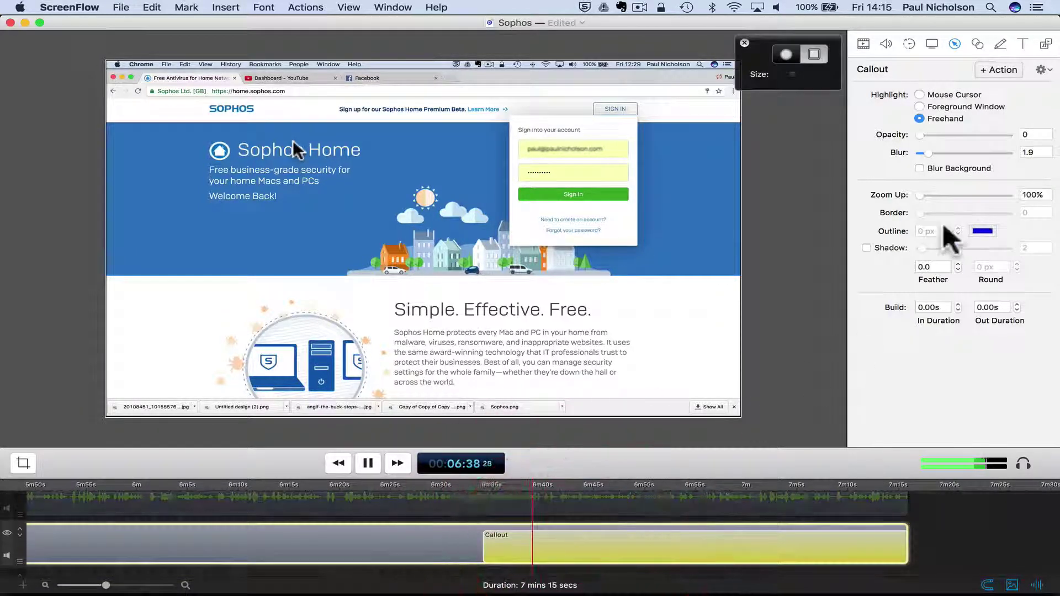
drag(929, 153, 966, 153)
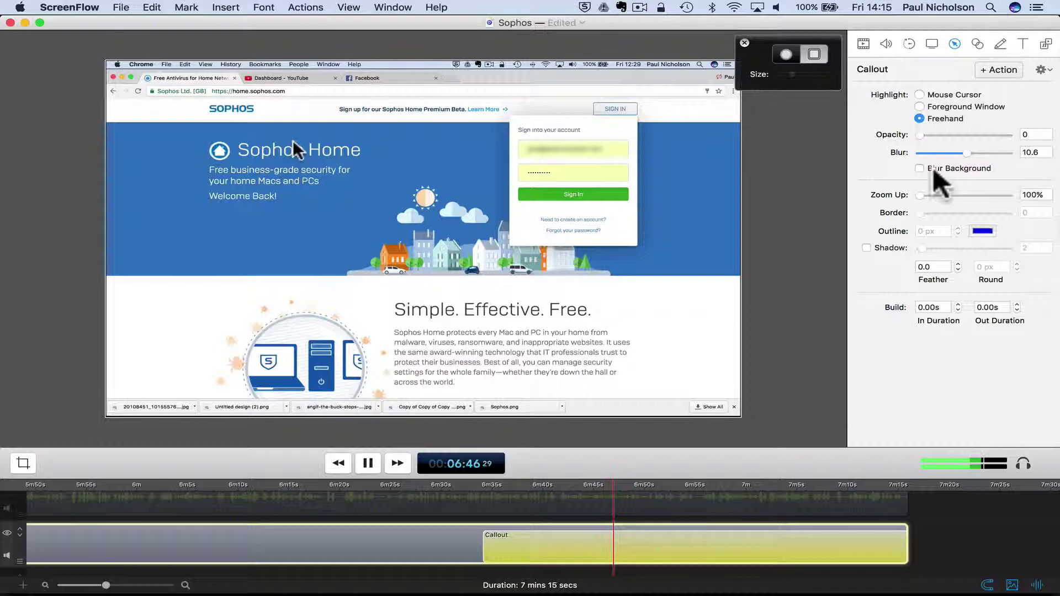
click(809, 52)
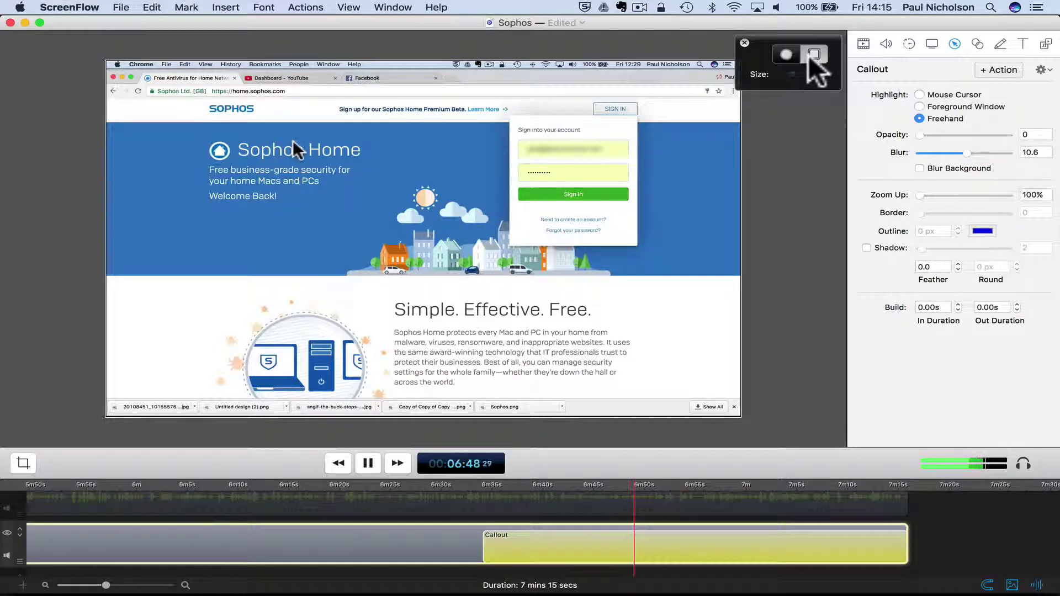